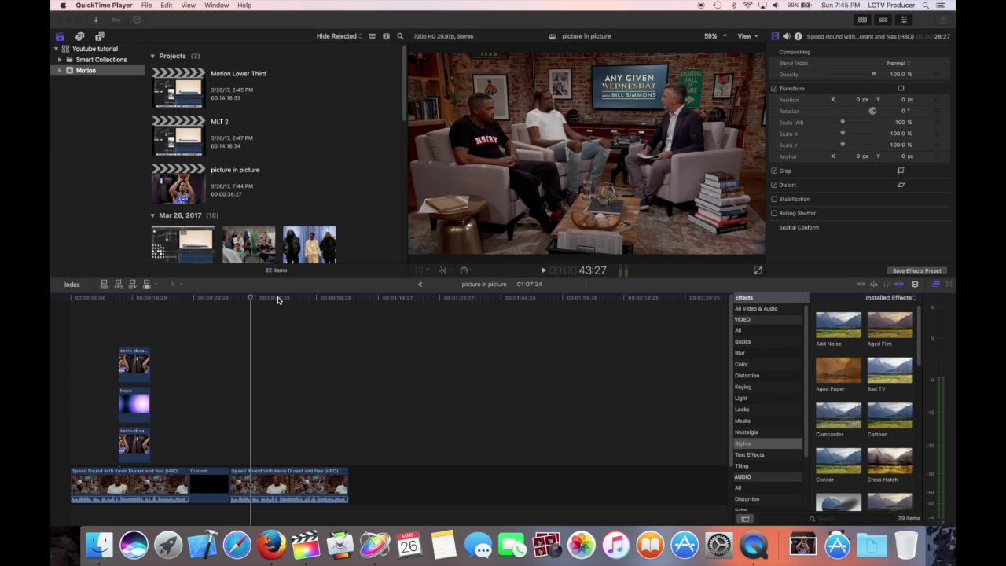
# - Play back the existing picture-in-picture section over the first interview clip, around 15 seconds
pyautogui.click(252, 300)
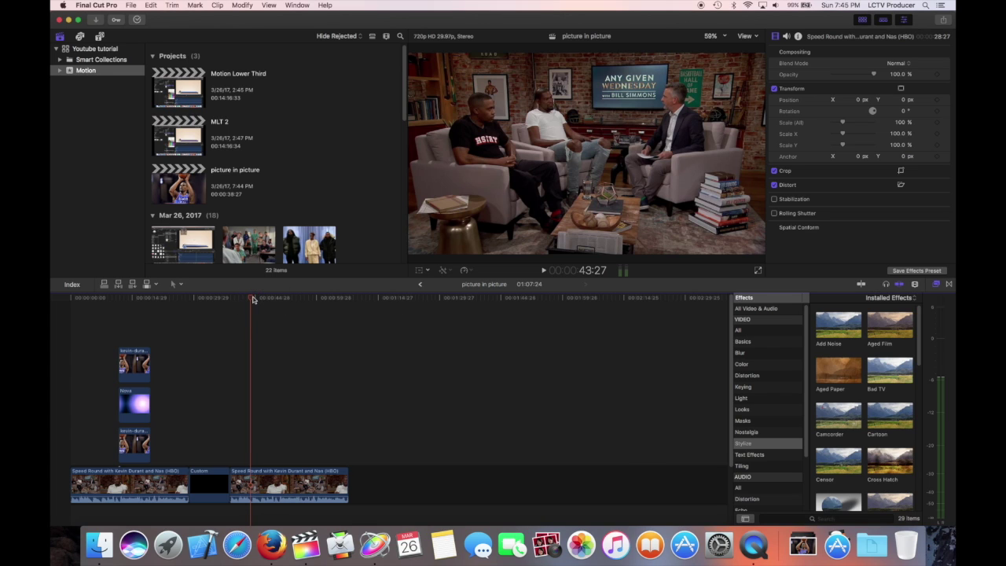
pyautogui.click(257, 302)
pyautogui.moveTo(257, 302); pyautogui.dragTo(249, 307)
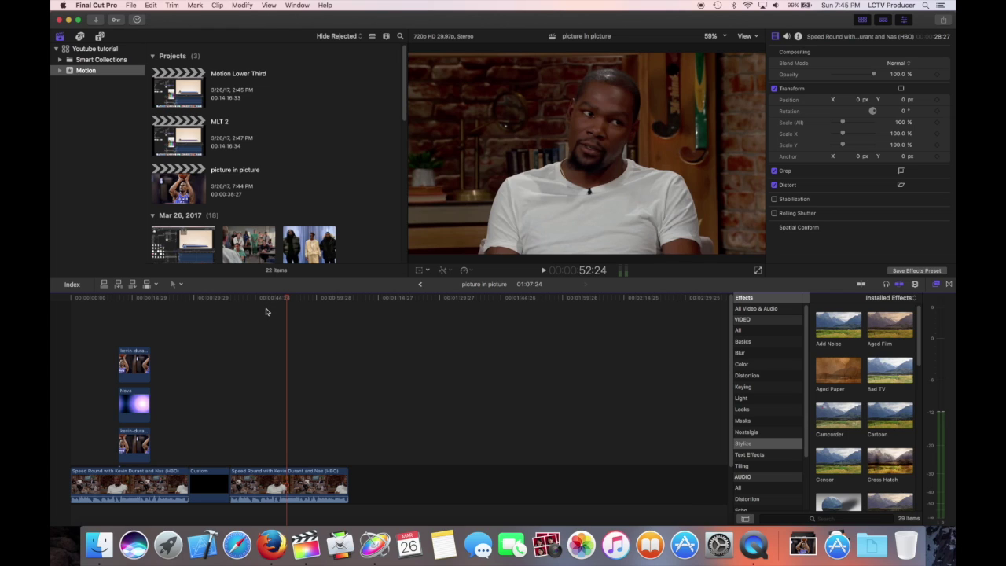
pyautogui.moveTo(286, 301); pyautogui.dragTo(107, 318)
pyautogui.press('space')
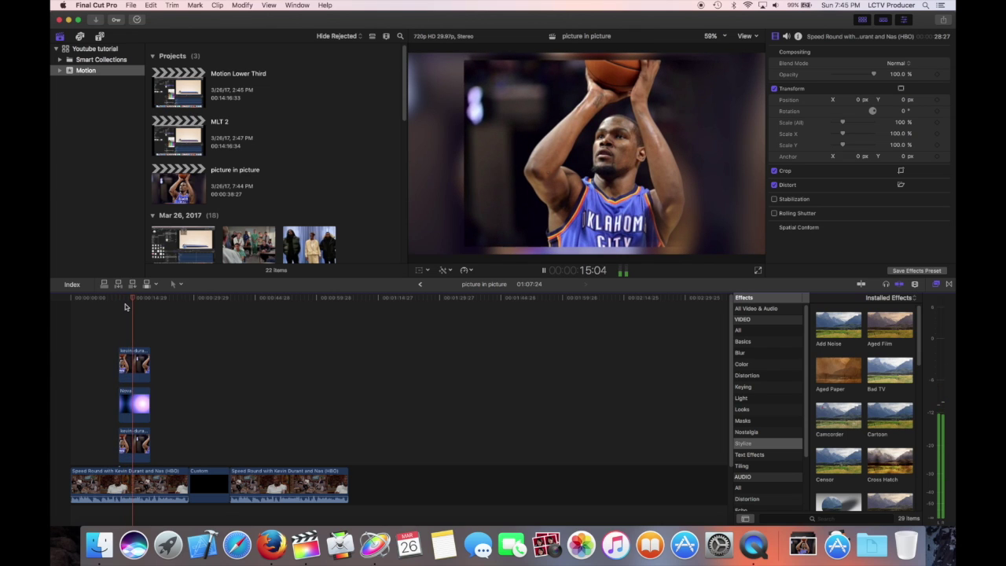
pyautogui.press('space')
# - Place the kevin-durant-okc-thunder-free-agent-2016 photo above the second interview clip at 47:25
pyautogui.click(199, 318)
pyautogui.moveTo(199, 318); pyautogui.dragTo(267, 337)
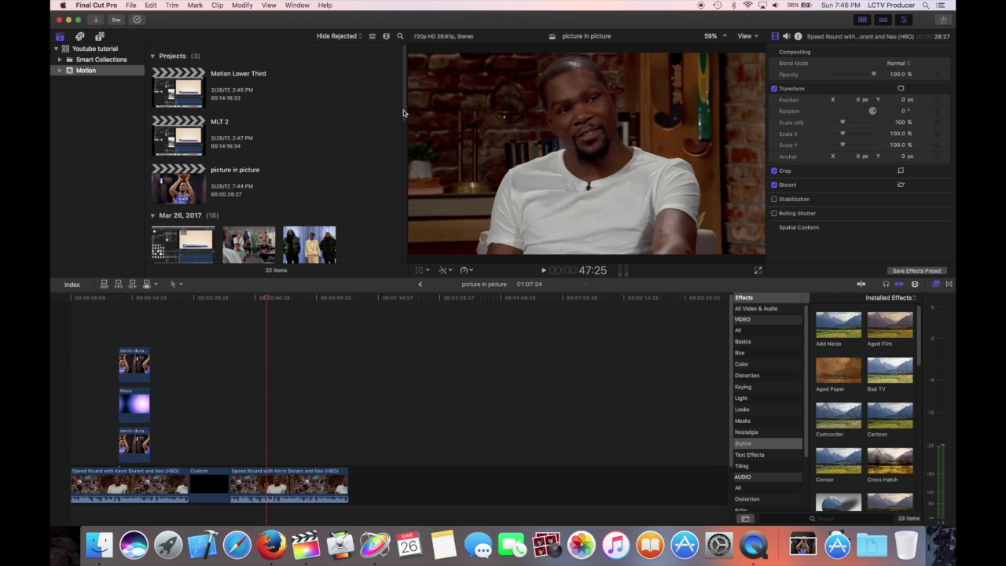
pyautogui.moveTo(404, 113); pyautogui.dragTo(400, 247)
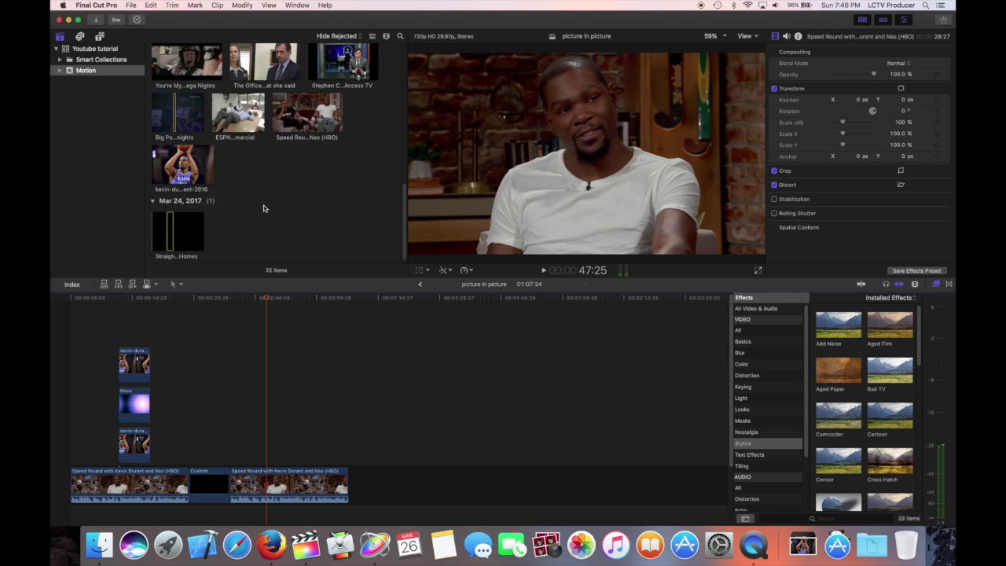
pyautogui.click(179, 167)
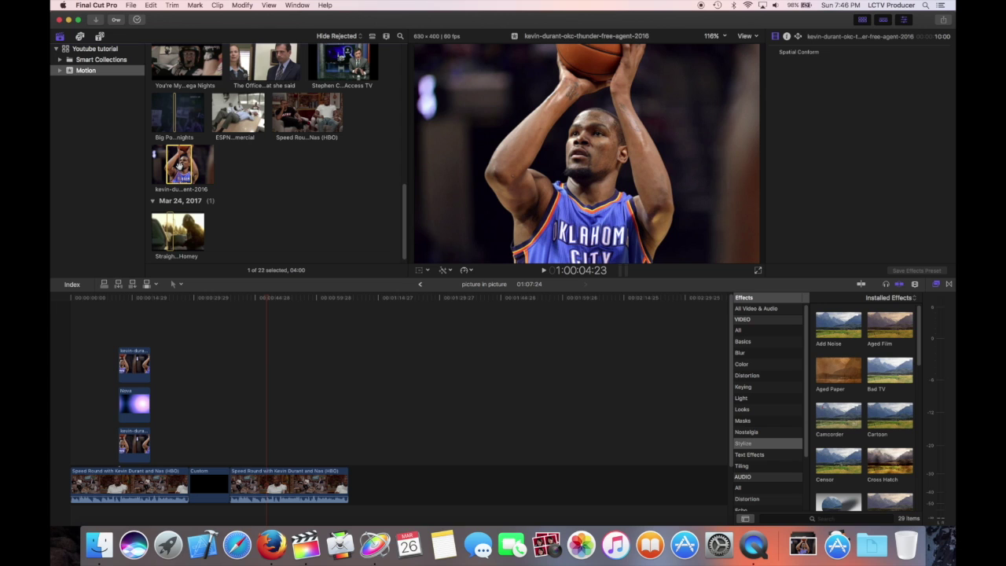
pyautogui.moveTo(179, 166); pyautogui.dragTo(272, 444)
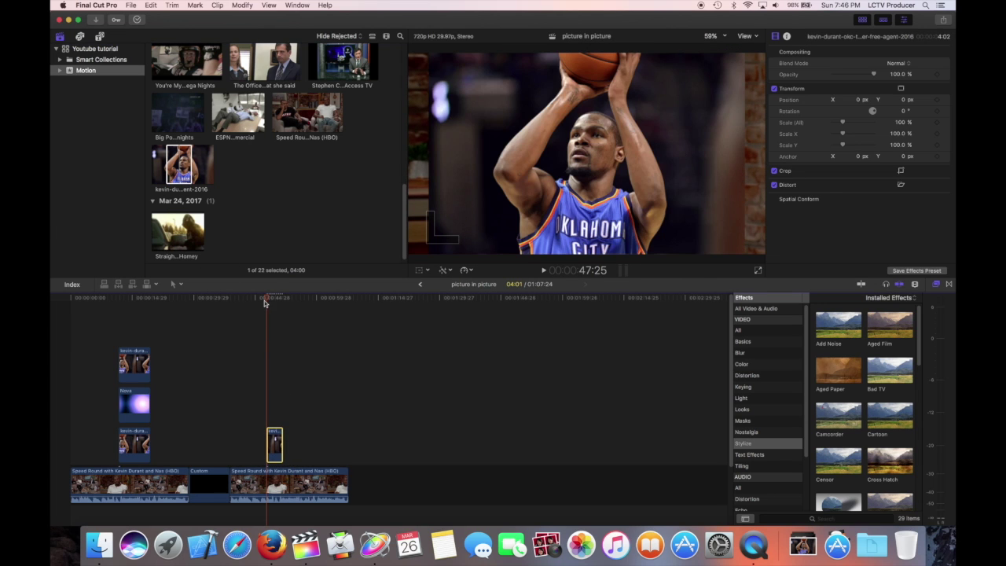
# - Play the timeline from 44:08 through the connected photo to preview how it covers the interview
pyautogui.click(253, 305)
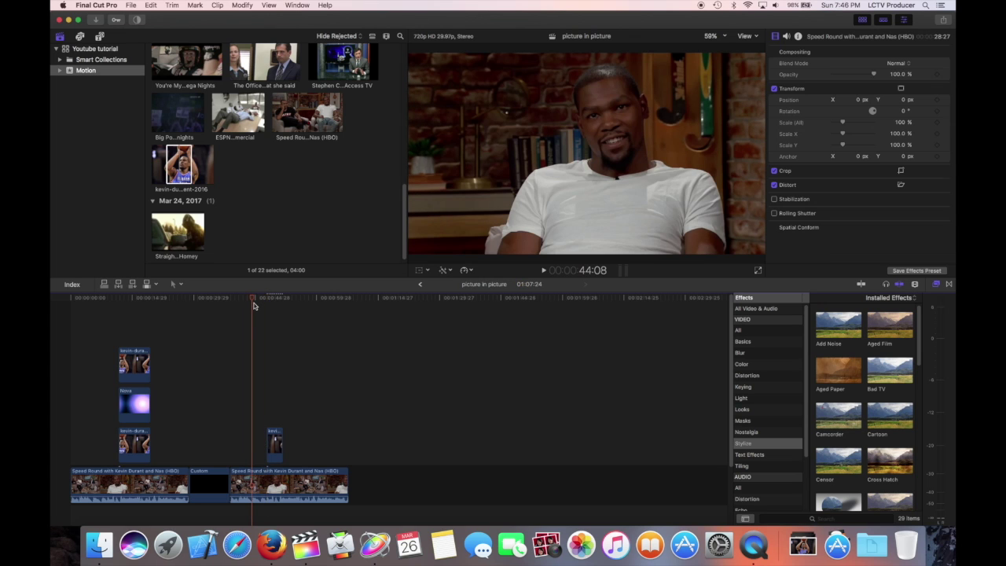
pyautogui.press('space')
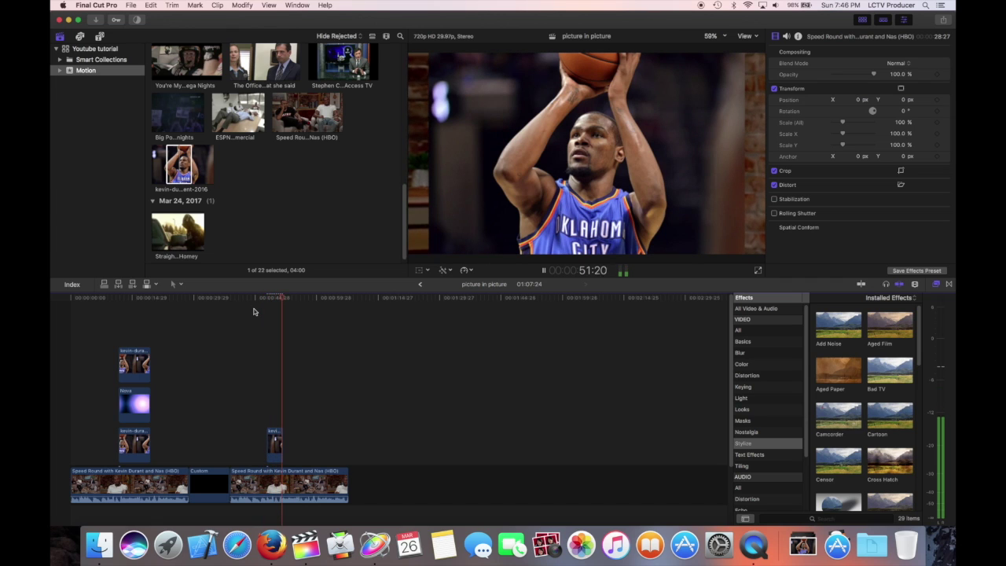
pyautogui.press('space')
# - Try an overall scale of 130% on the connected photo and set it back to 100%
pyautogui.moveTo(282, 299); pyautogui.dragTo(271, 300)
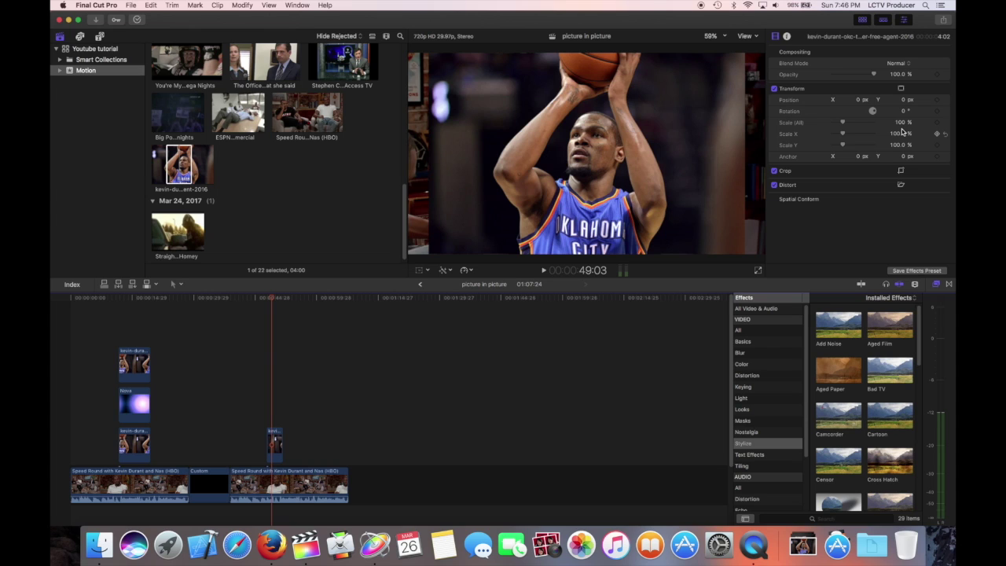
pyautogui.click(900, 124)
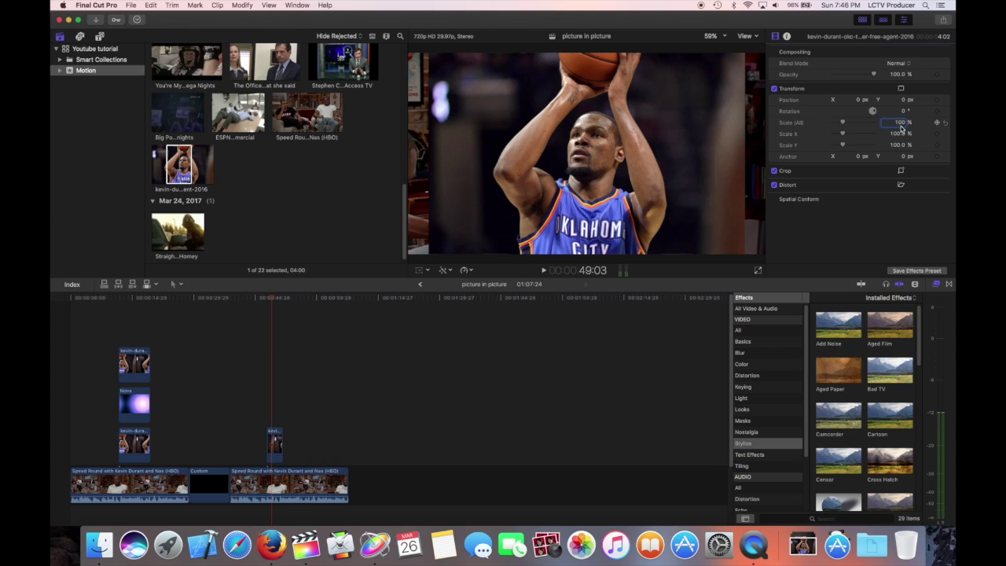
pyautogui.write('130')
pyautogui.press('Return')
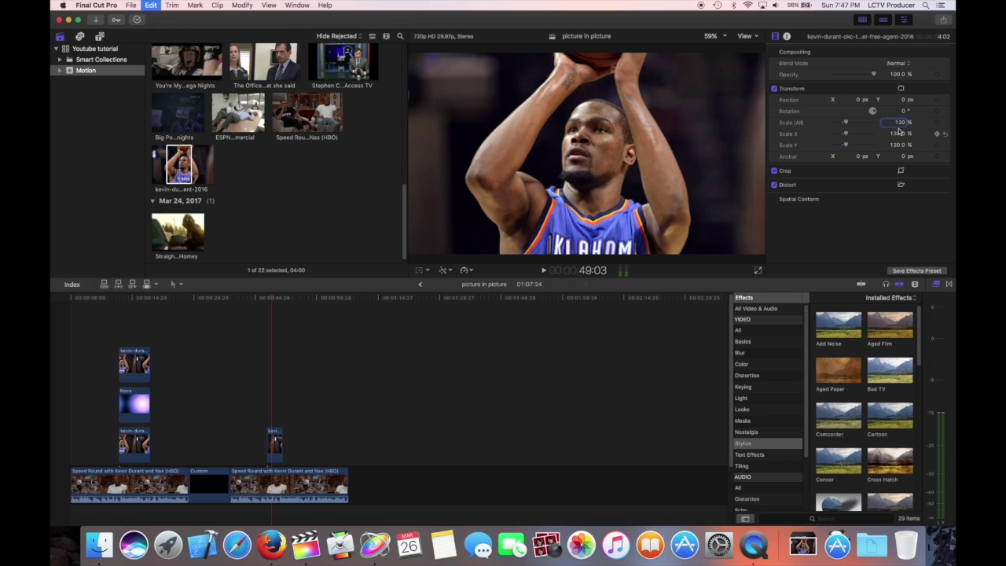
pyautogui.write('100')
pyautogui.press('Return')
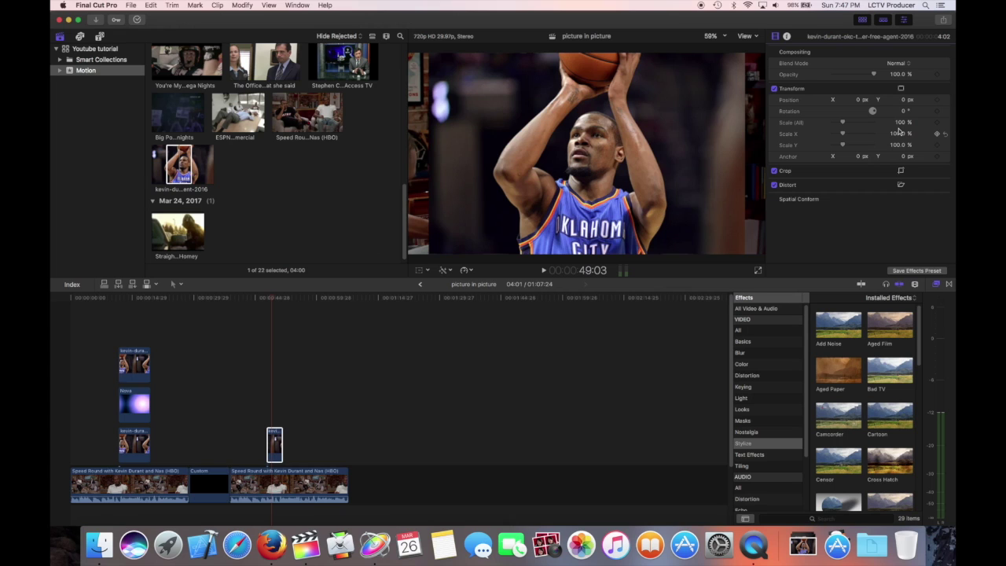
# - Delete the connected photo and place the kevin-durant photo again above the second interview clip at 48:01
pyautogui.press('Delete')
pyautogui.click(267, 299)
pyautogui.moveTo(180, 161); pyautogui.dragTo(271, 440)
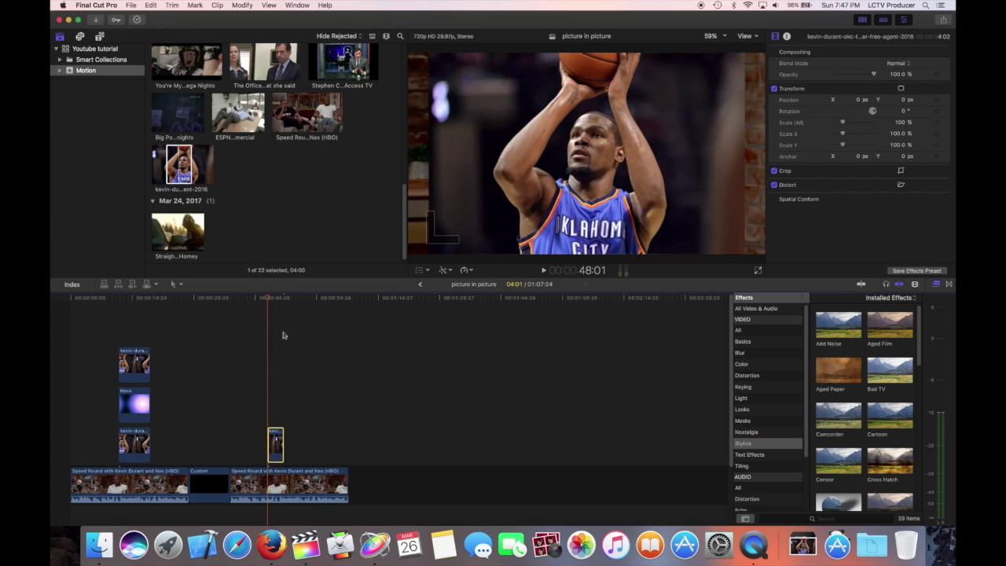
# - Try a black Custom solid generator as a backdrop beneath the photo at 48:01 and delete it again
pyautogui.click(99, 37)
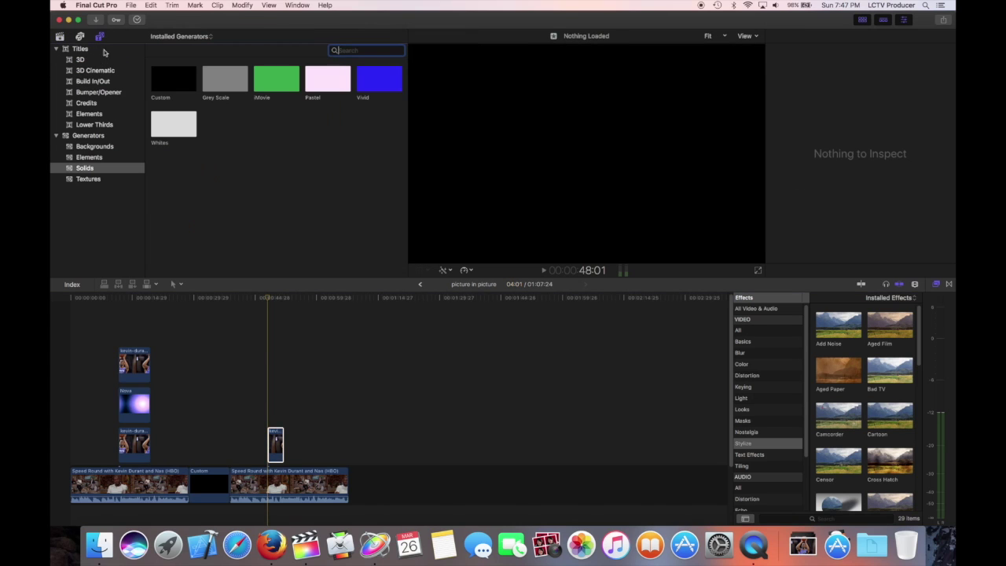
pyautogui.moveTo(173, 79); pyautogui.dragTo(283, 436)
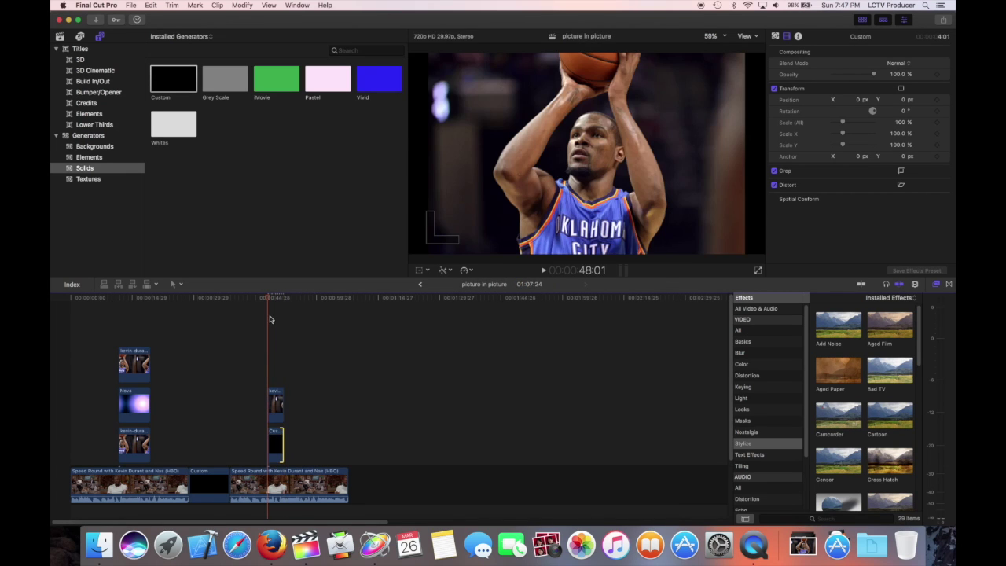
pyautogui.press('space')
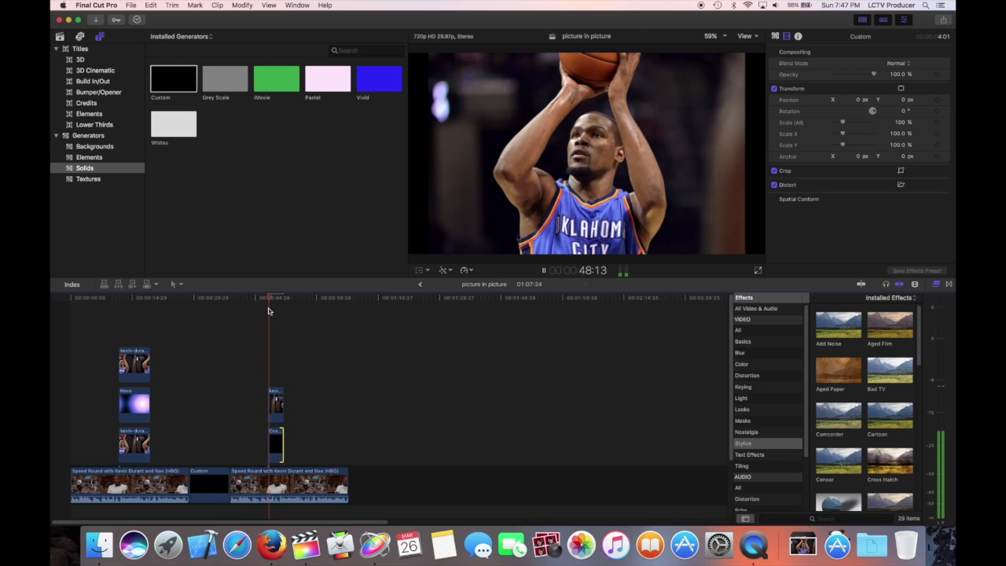
pyautogui.press('space')
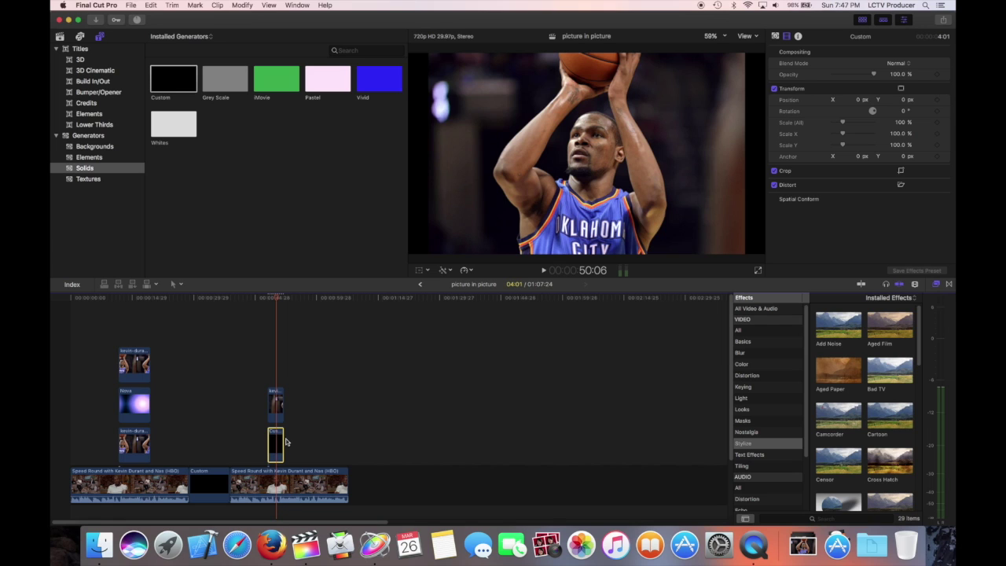
pyautogui.press('Delete')
# - Lengthen the photo clip that starts at 48:01 to a duration of 05:12
pyautogui.click(260, 310)
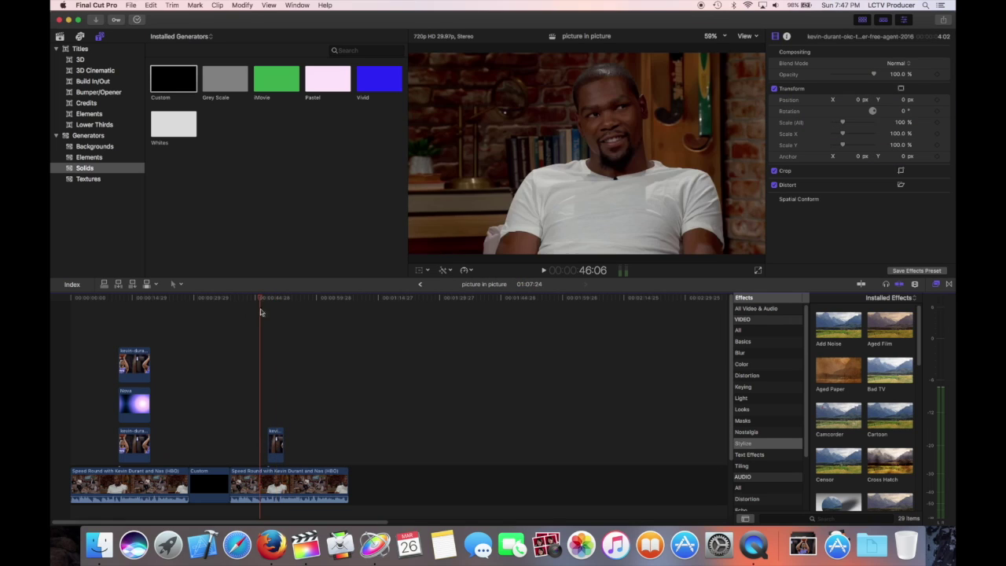
pyautogui.moveTo(260, 301)
pyautogui.mouseDown()
pyautogui.moveTo(276, 301)
pyautogui.moveTo(265, 303)
pyautogui.mouseUp()
pyautogui.click(267, 303)
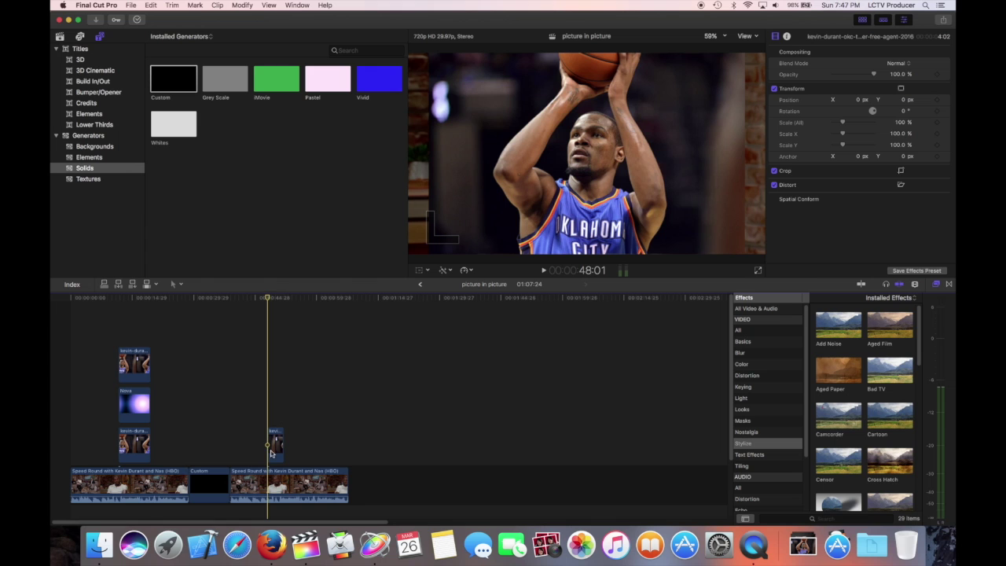
pyautogui.moveTo(281, 441); pyautogui.dragTo(290, 442)
# - Duplicate the photo clip onto the layer directly above it, aligned to start at 48:01
pyautogui.click(268, 299)
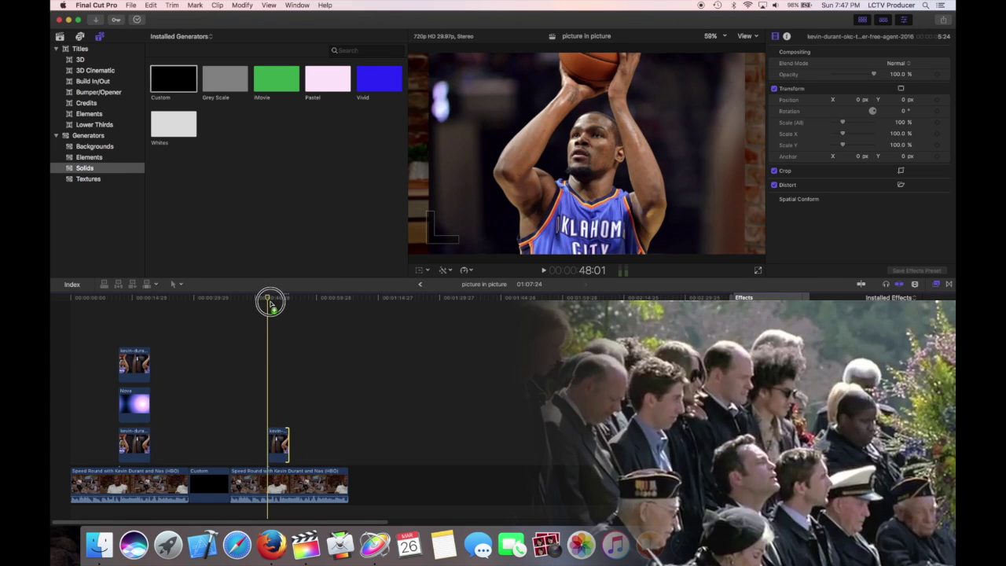
pyautogui.click(281, 438)
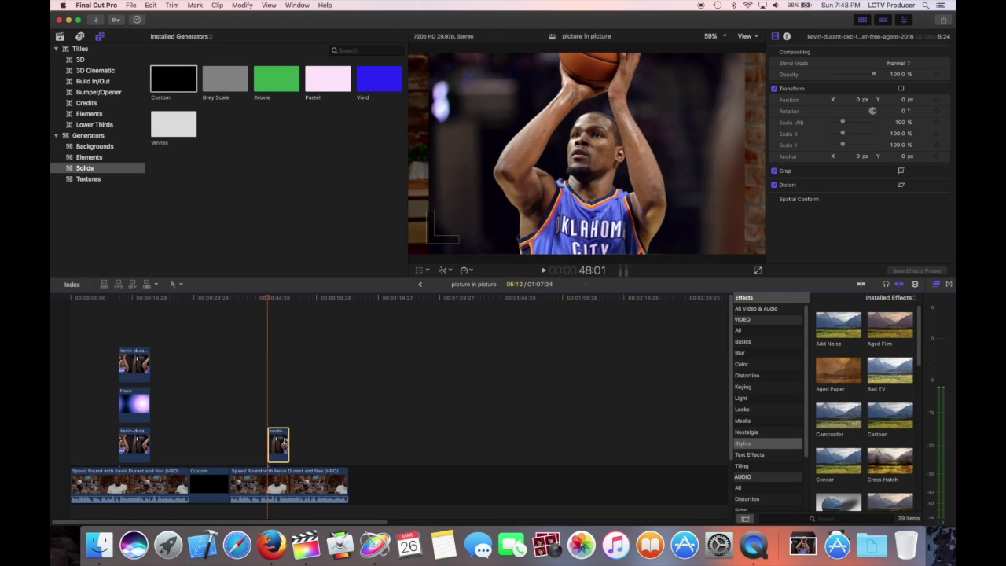
pyautogui.moveTo(281, 441); pyautogui.dragTo(280, 398)
# - Set the lower photo clip's overall scale to 120% and apply the Gaussian blur effect to it
pyautogui.click(280, 433)
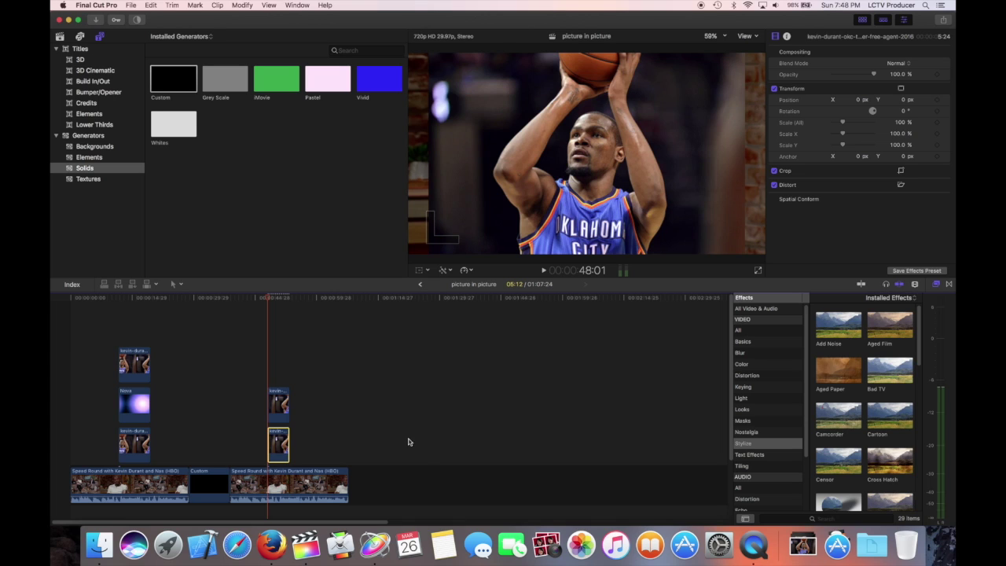
pyautogui.click(901, 123)
pyautogui.write('120')
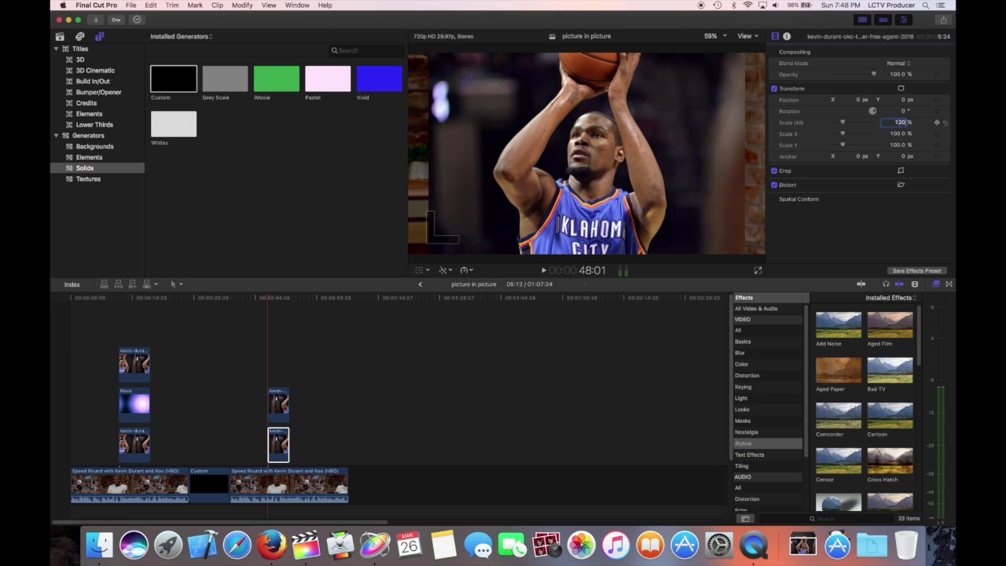
pyautogui.press('Return')
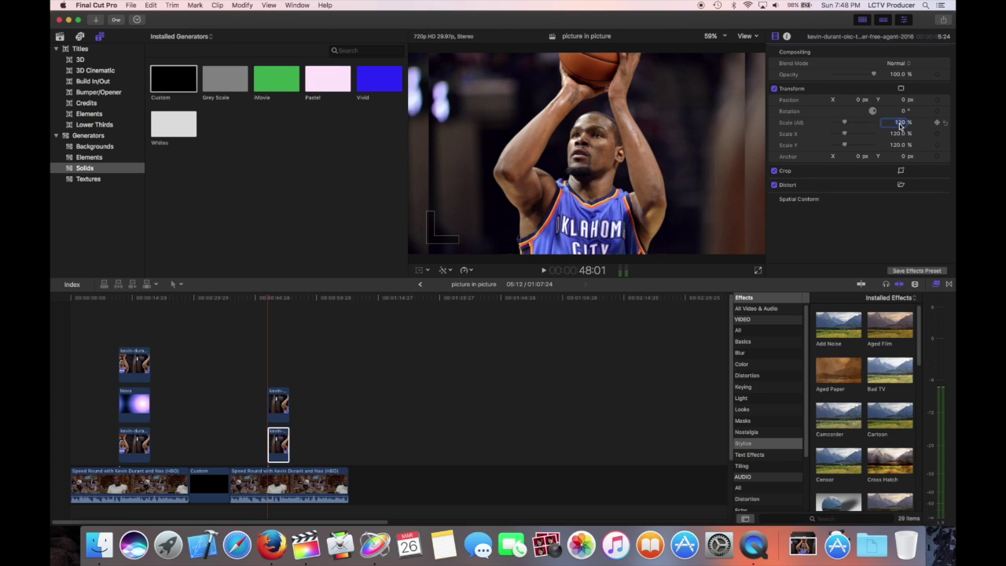
pyautogui.click(749, 353)
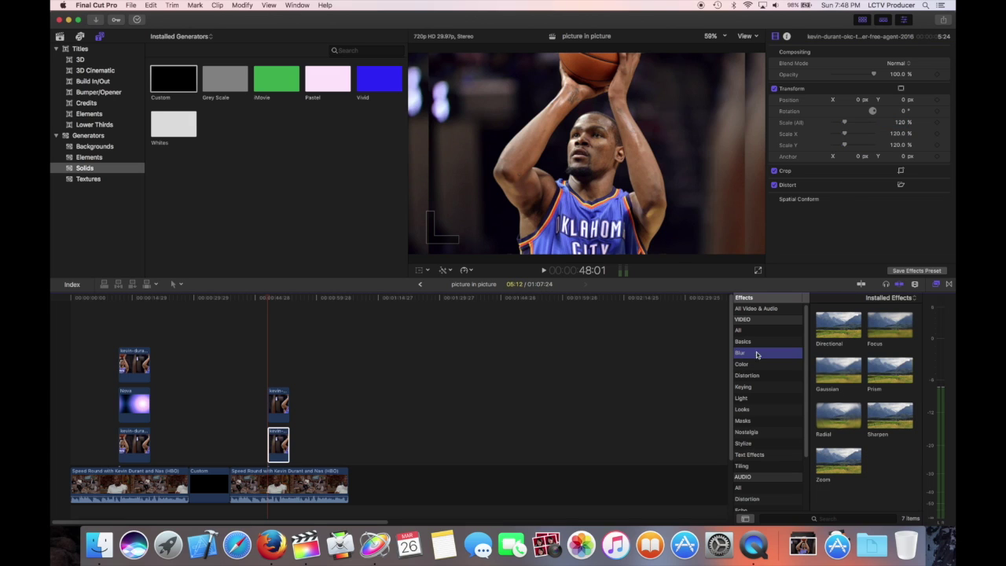
pyautogui.moveTo(836, 371); pyautogui.dragTo(283, 443)
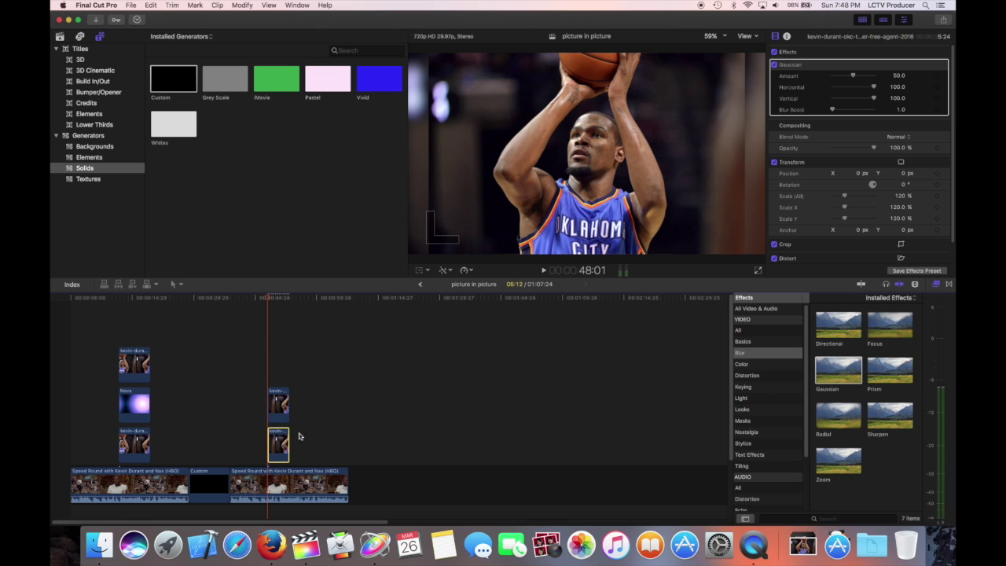
# - Extend both stacked photo clips to a matching duration of 07:18
pyautogui.moveTo(291, 443); pyautogui.dragTo(297, 443)
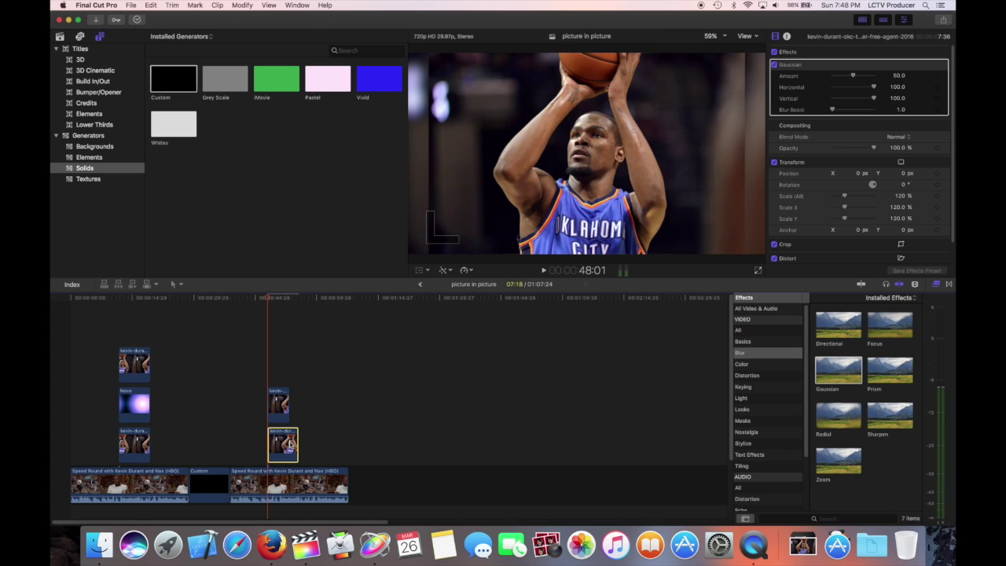
pyautogui.moveTo(289, 405); pyautogui.dragTo(297, 404)
pyautogui.click(288, 444)
# - Set the upper photo clip's overall scale to 90%
pyautogui.click(289, 410)
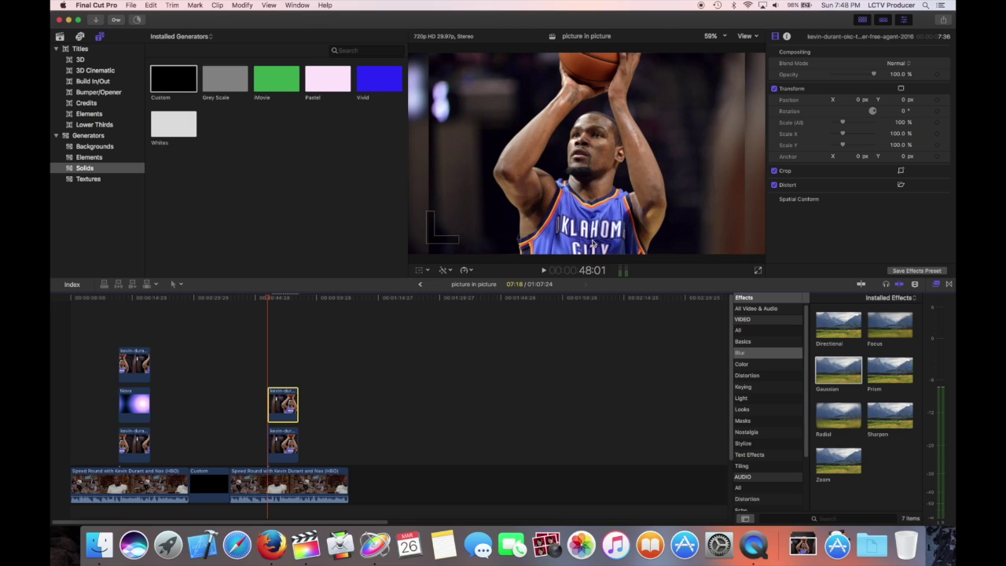
pyautogui.click(904, 123)
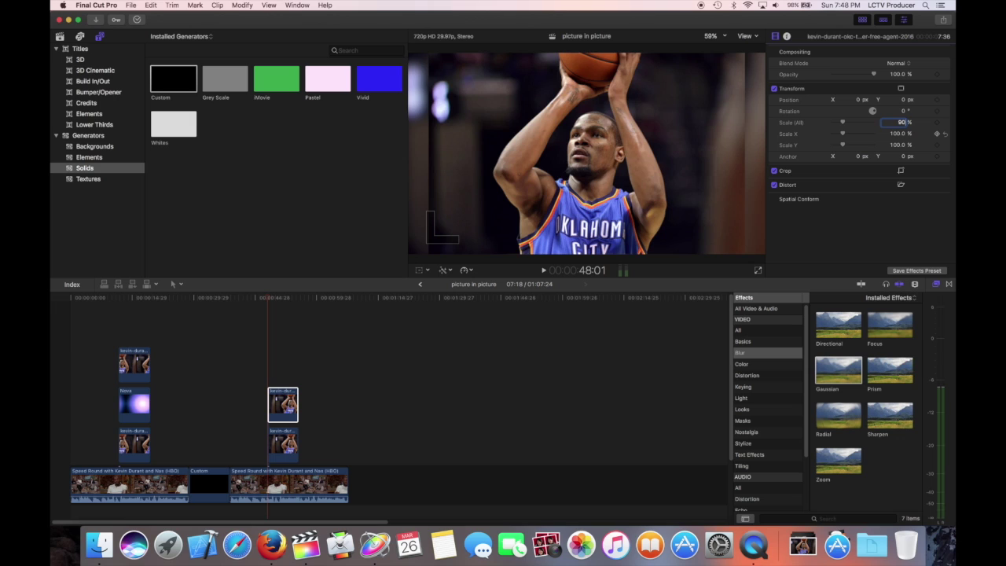
pyautogui.press('Return')
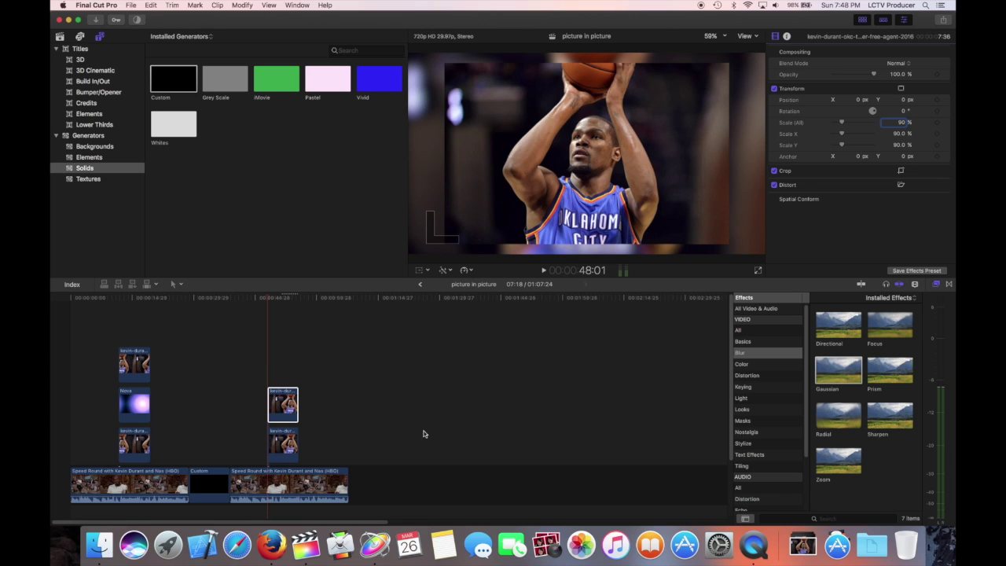
# - Apply the Graduated Mask effect to the upper photo clip
pyautogui.click(282, 438)
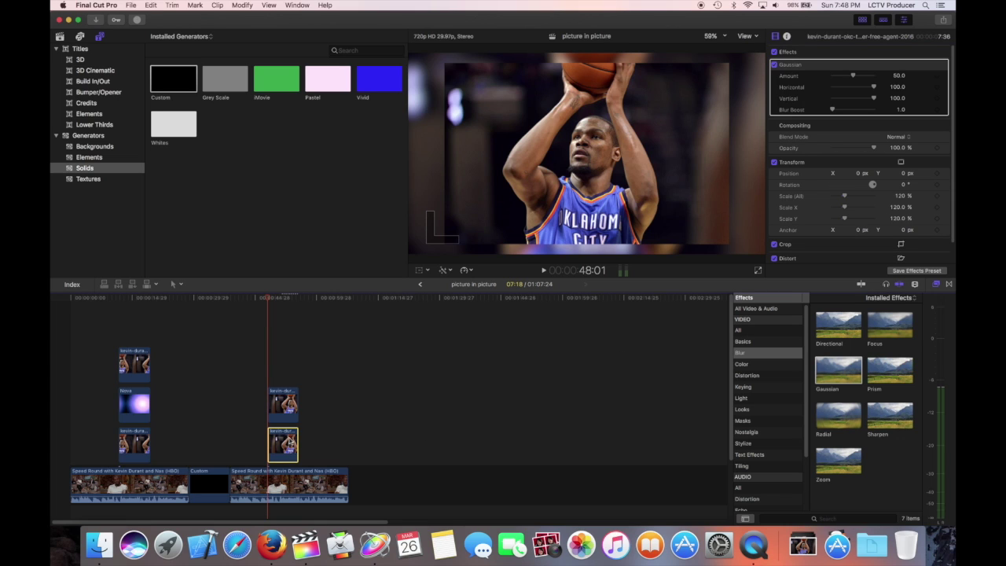
pyautogui.click(283, 411)
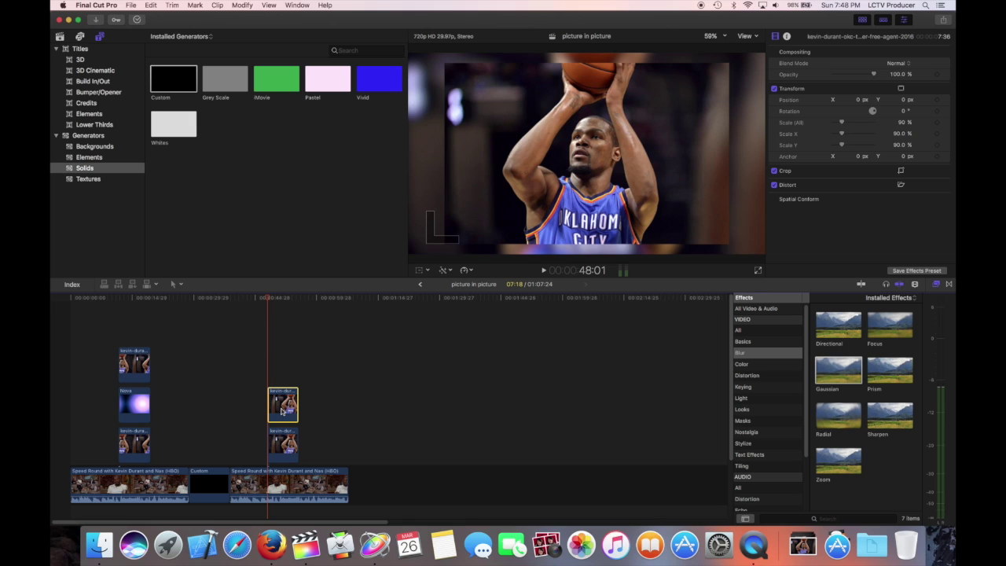
pyautogui.click(284, 449)
pyautogui.click(281, 417)
pyautogui.click(743, 421)
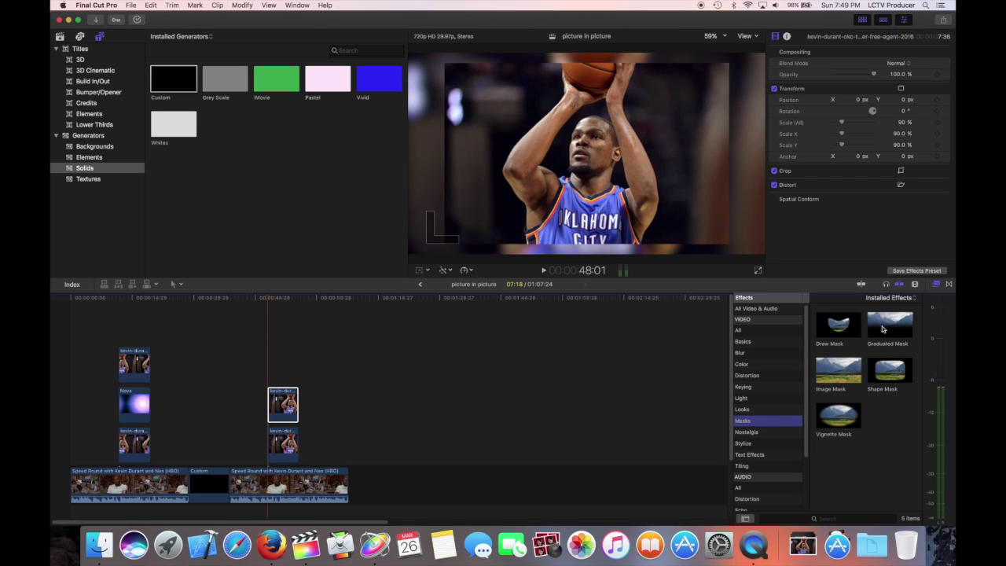
pyautogui.moveTo(882, 328); pyautogui.dragTo(295, 406)
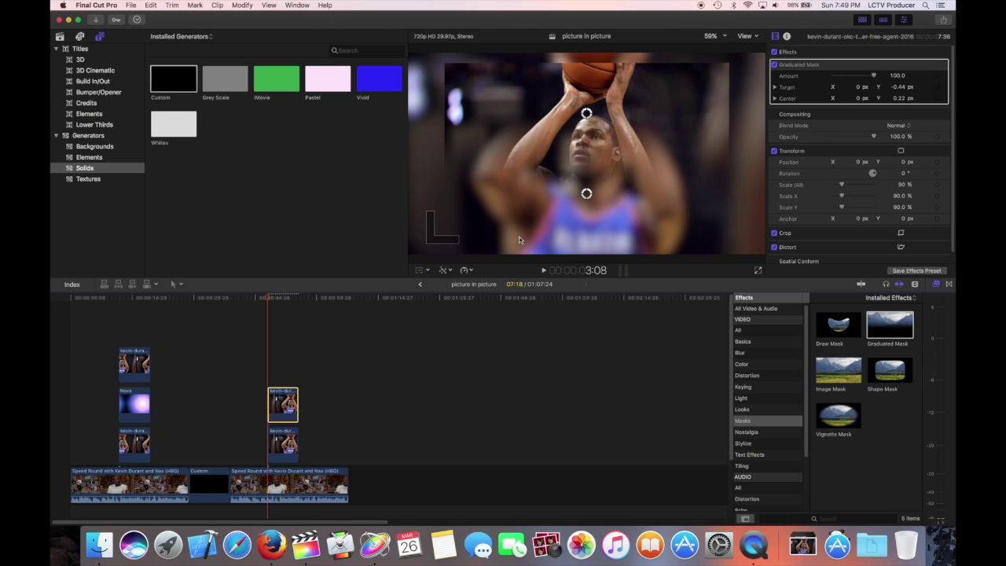
# - Move the Graduated Mask's target point to about X 0.58, Y 0.05 so the upper photo shows fully
pyautogui.moveTo(588, 196); pyautogui.dragTo(704, 104)
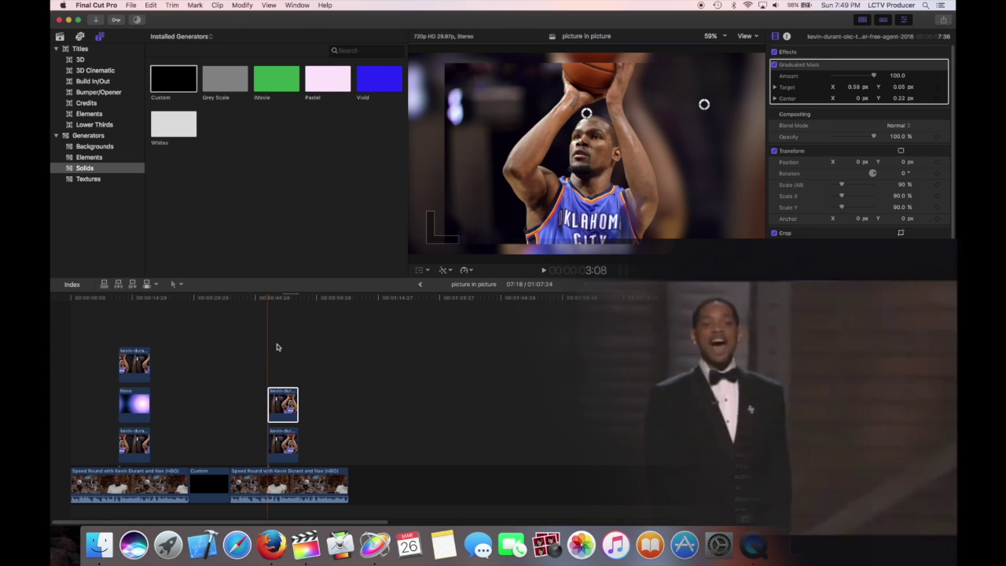
pyautogui.click(269, 300)
pyautogui.moveTo(269, 299); pyautogui.dragTo(267, 299)
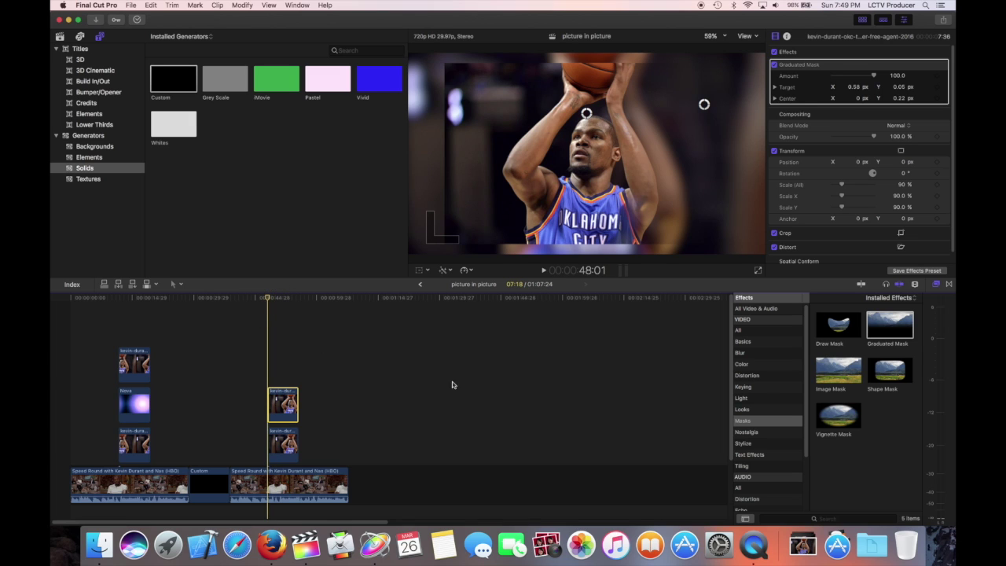
# - Apply the Drop Shadow effect to the upper photo clip and offset the shadow to about X 0.05, Y -0.45
pyautogui.click(745, 444)
pyautogui.moveTo(837, 506); pyautogui.dragTo(297, 401)
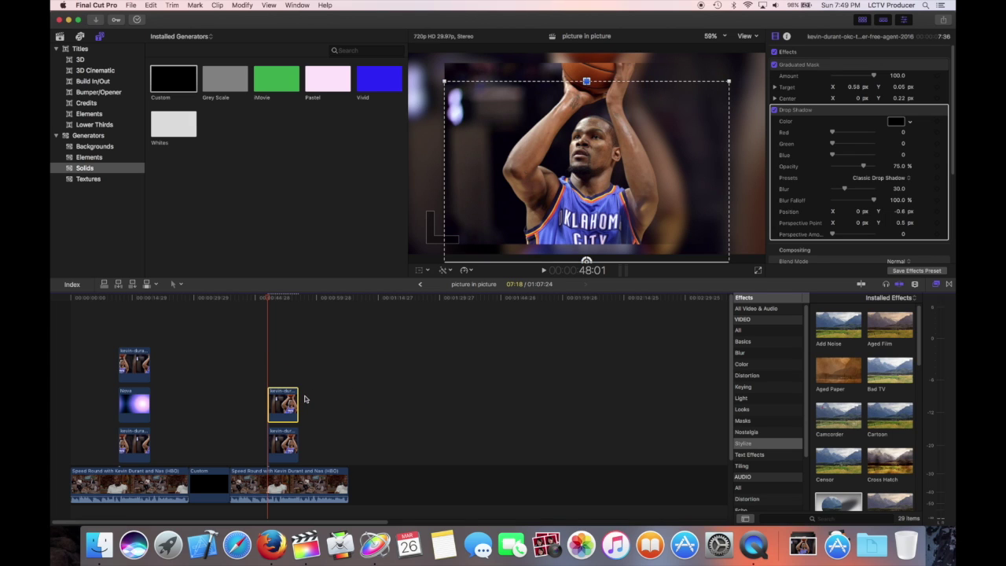
pyautogui.moveTo(560, 160); pyautogui.dragTo(576, 129)
# - Play back the sequence from just before the stacked photo clips to review the composite
pyautogui.click(268, 299)
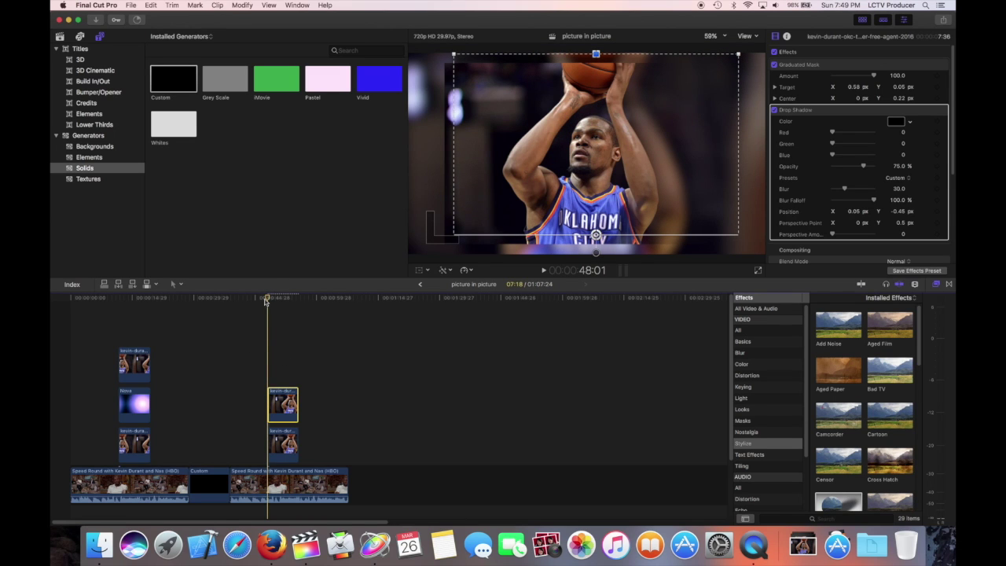
pyautogui.click(260, 303)
pyautogui.press('space')
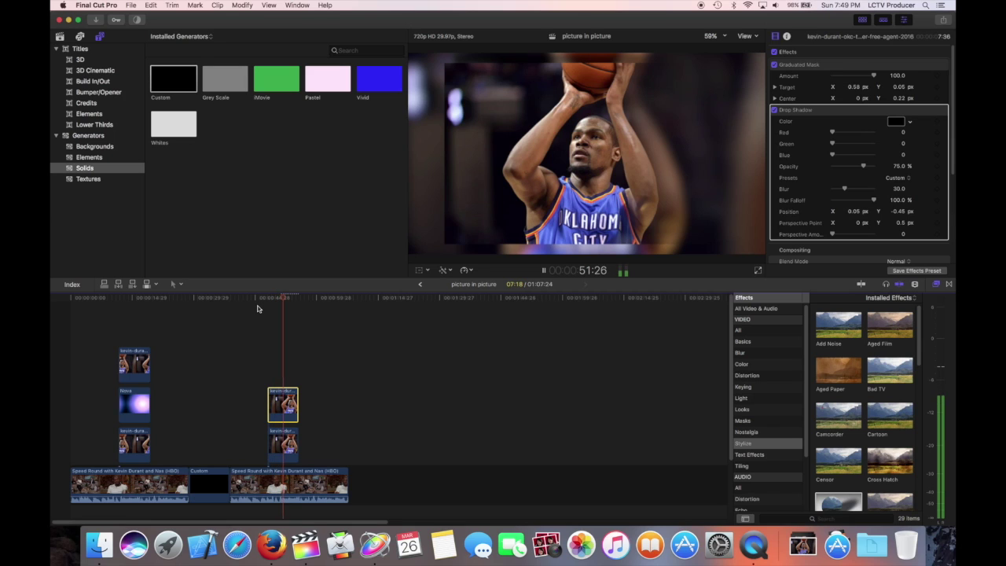
pyautogui.press('space')
# - Shorten both stacked photo clips to a matching duration of 04:27
pyautogui.moveTo(297, 436); pyautogui.dragTo(288, 410)
pyautogui.click(271, 304)
pyautogui.click(275, 402)
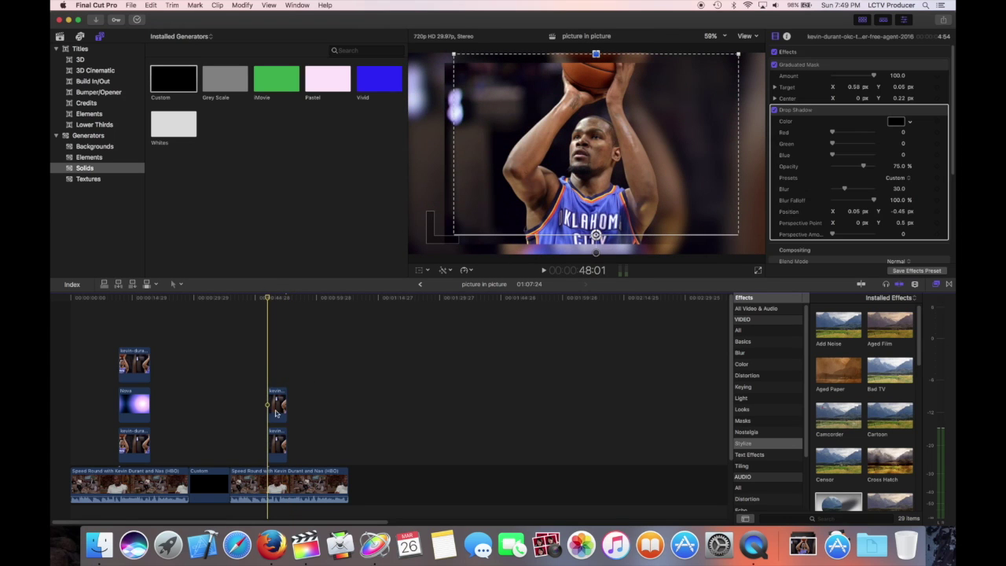
# - Animate the upper photo's overall scale with keyframes, from 90% at the clip's start to a larger scale near its end
pyautogui.press('super+equal')
pyautogui.press('super+equal')
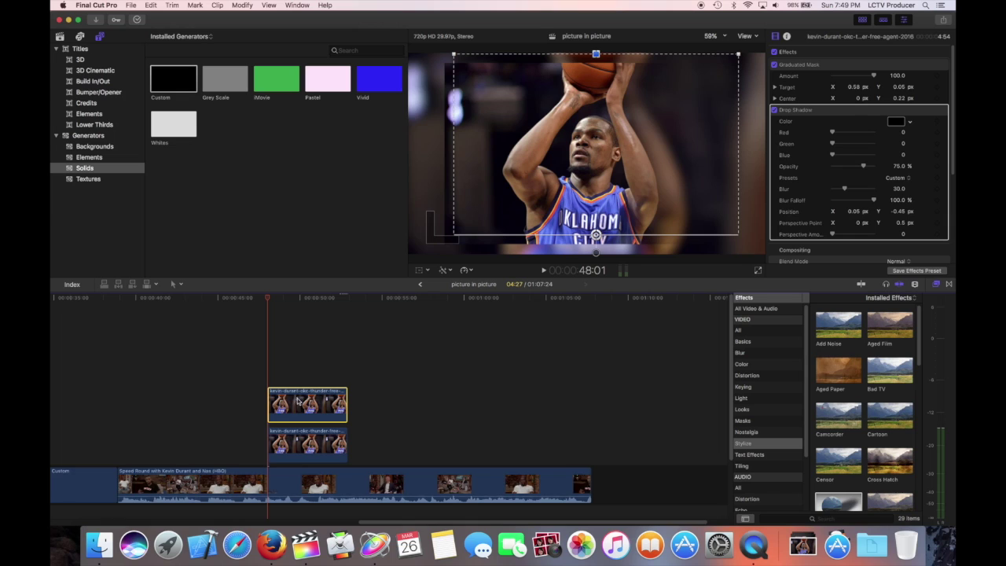
pyautogui.click(267, 299)
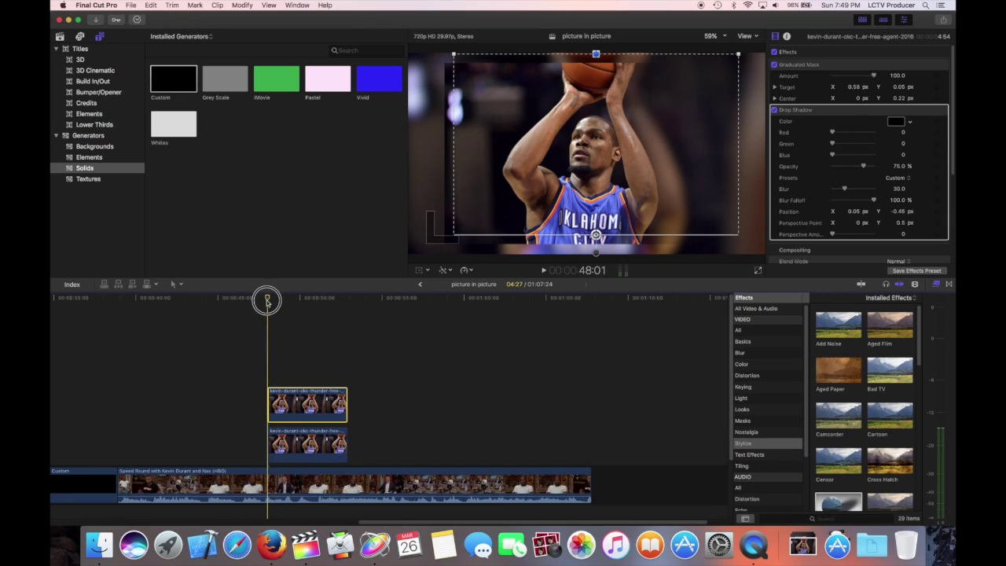
pyautogui.click(285, 401)
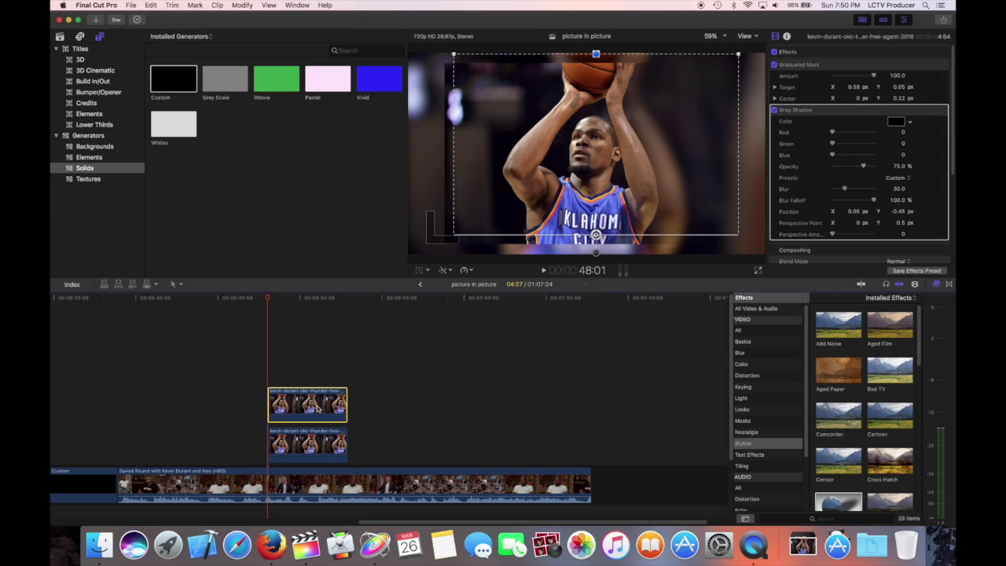
pyautogui.scroll(-4, 878, 194)
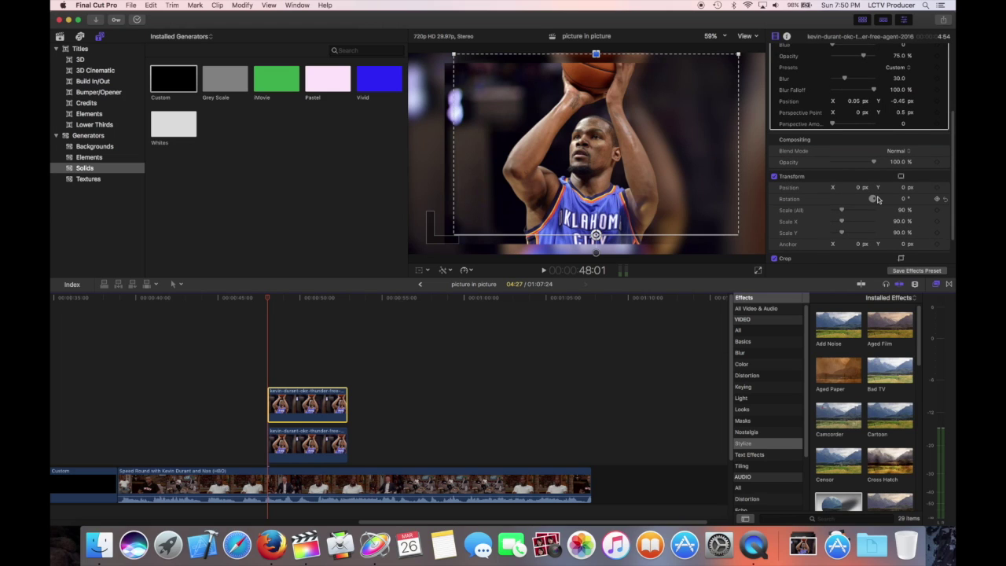
pyautogui.scroll(-1, 879, 200)
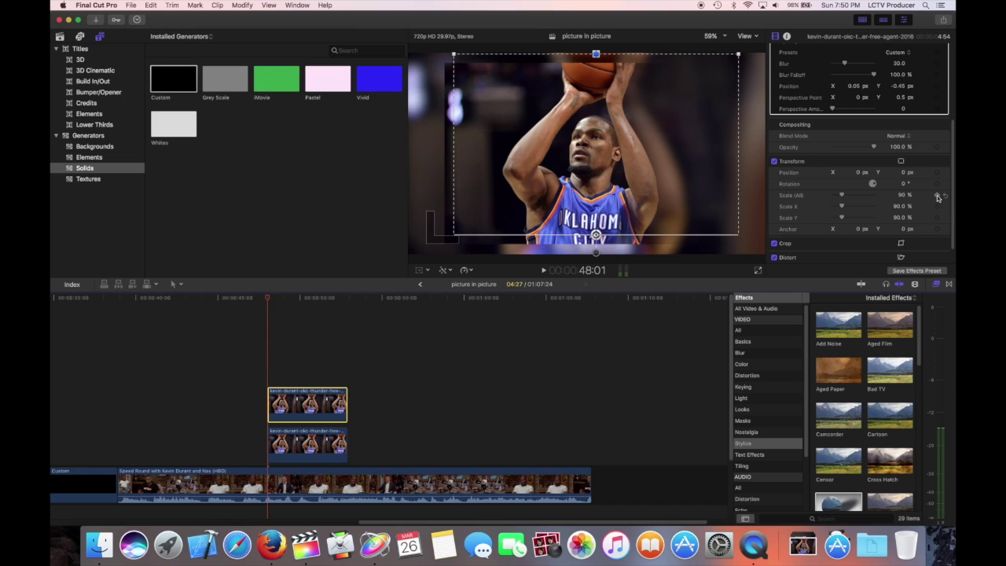
pyautogui.click(937, 195)
pyautogui.moveTo(342, 299); pyautogui.dragTo(340, 299)
pyautogui.moveTo(908, 194); pyautogui.dragTo(902, 194)
# - Keyframe the drop shadow's position from about X -0.04, Y -0.51 at the clip's start to X 0.09, Y -0.47 near its end
pyautogui.click(268, 299)
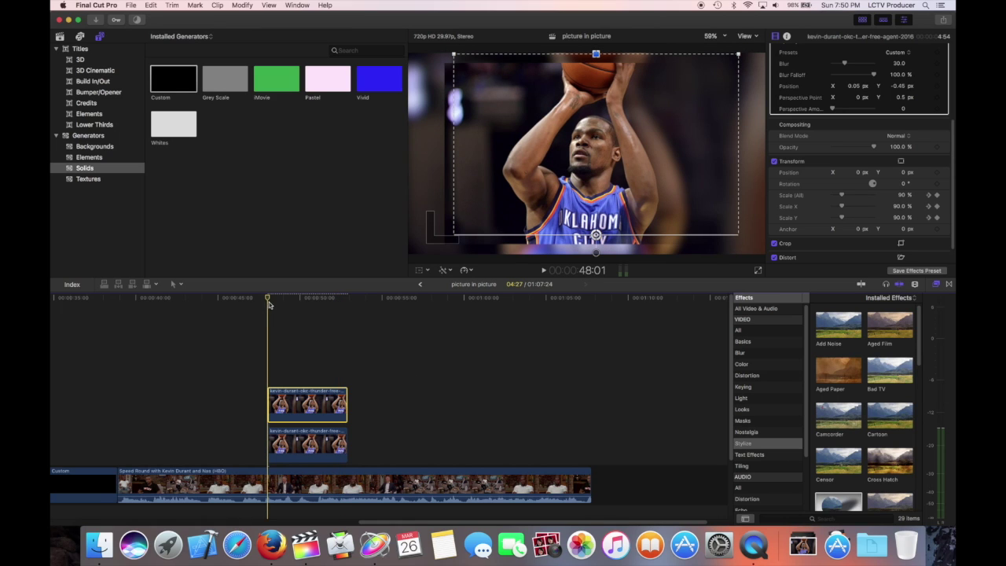
pyautogui.scroll(3, 803, 207)
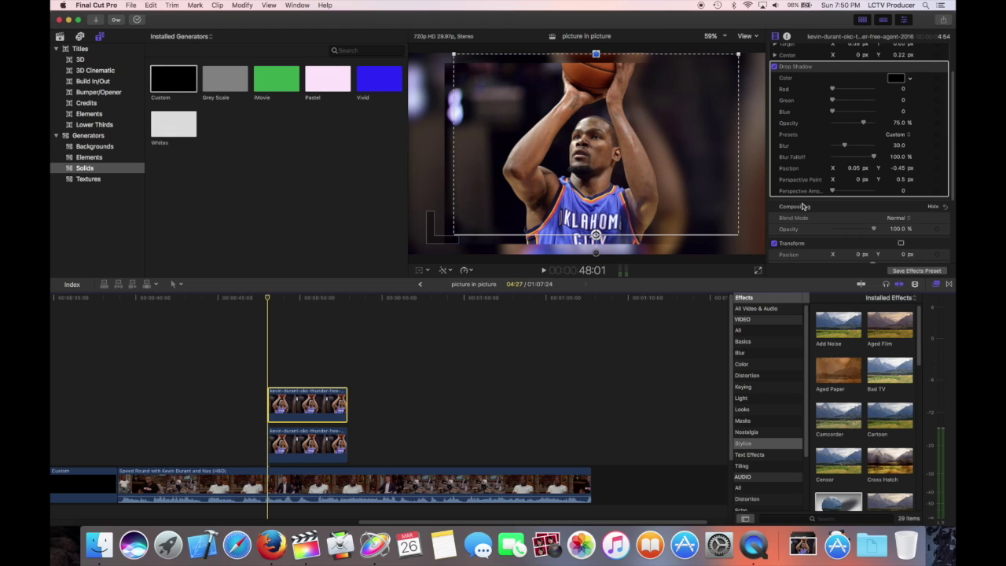
pyautogui.scroll(2, 803, 206)
pyautogui.moveTo(597, 131)
pyautogui.mouseDown()
pyautogui.moveTo(580, 122)
pyautogui.moveTo(582, 130)
pyautogui.mouseUp()
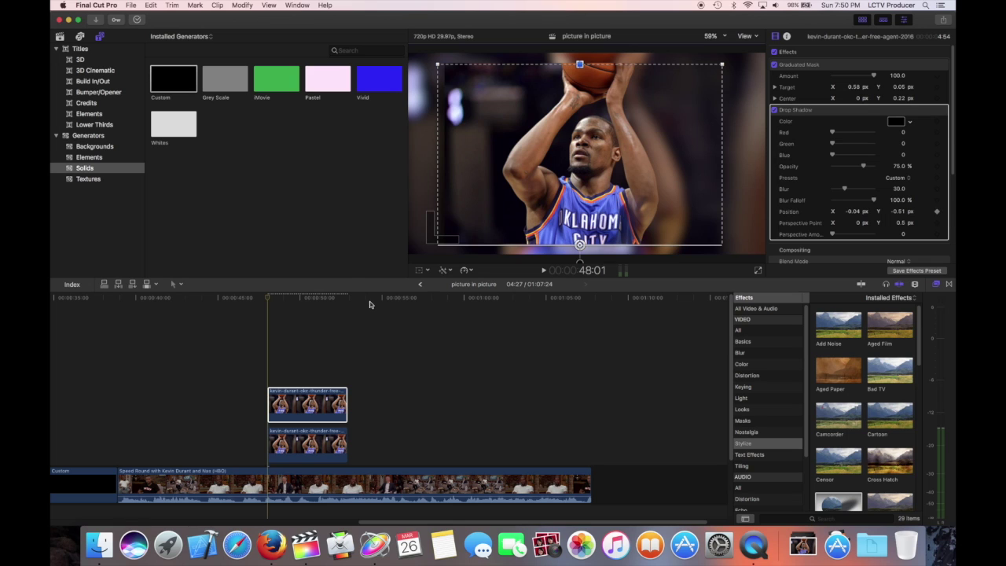
pyautogui.click(343, 301)
pyautogui.moveTo(693, 114); pyautogui.dragTo(708, 112)
# - Play back and scrub through the stacked photo clips to check the scale and shadow animation
pyautogui.moveTo(261, 304); pyautogui.dragTo(237, 307)
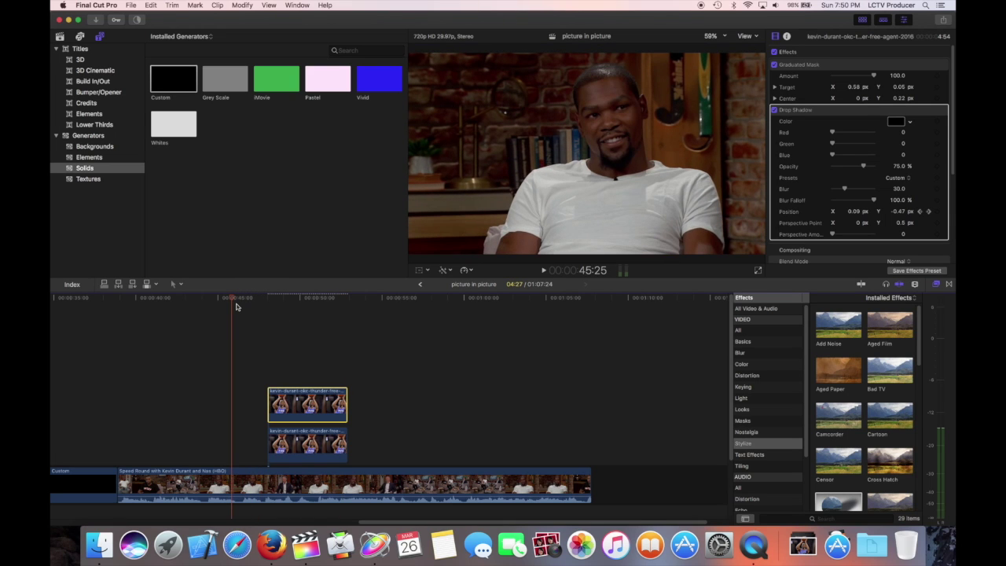
pyautogui.press('space')
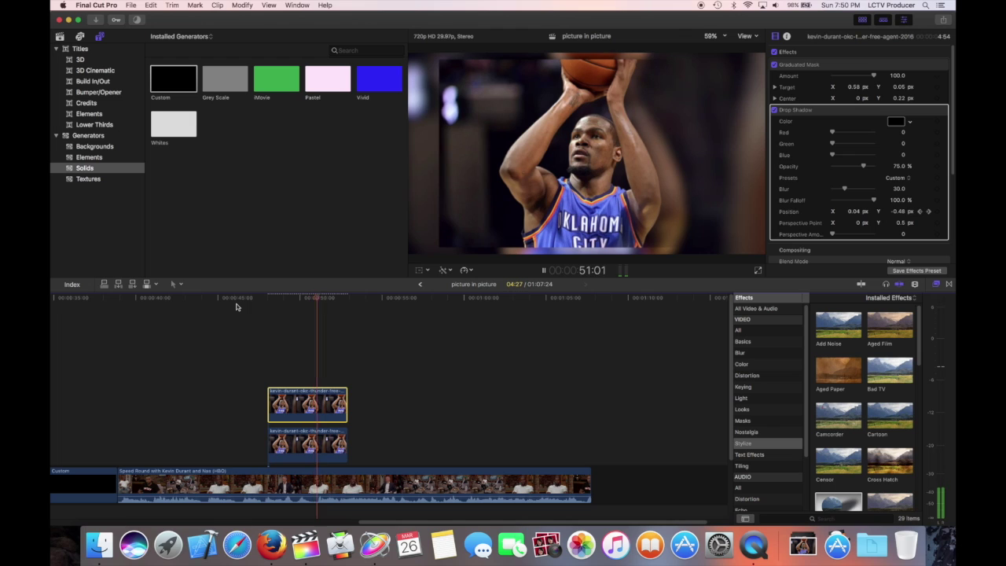
pyautogui.press('space')
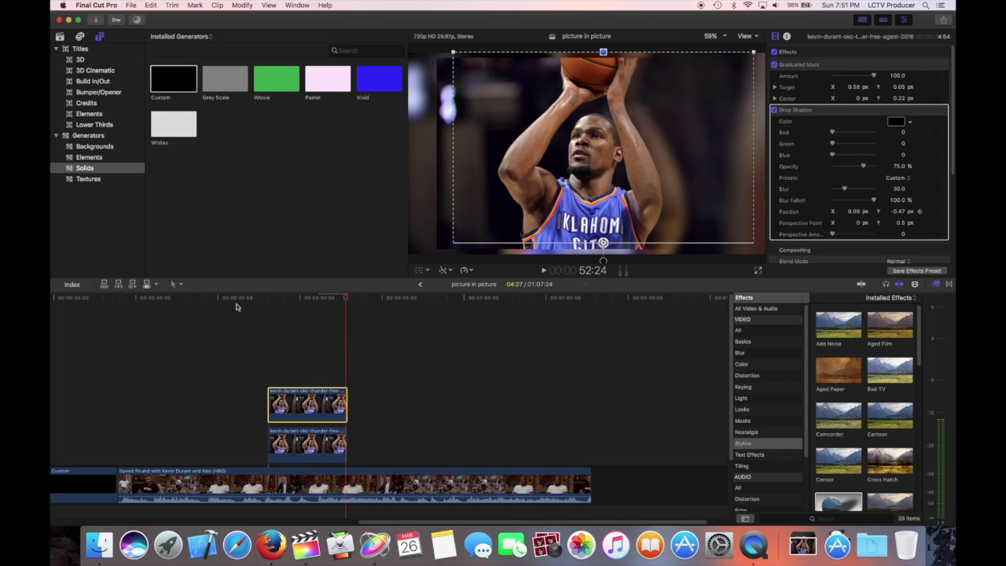
pyautogui.moveTo(346, 304); pyautogui.dragTo(272, 327)
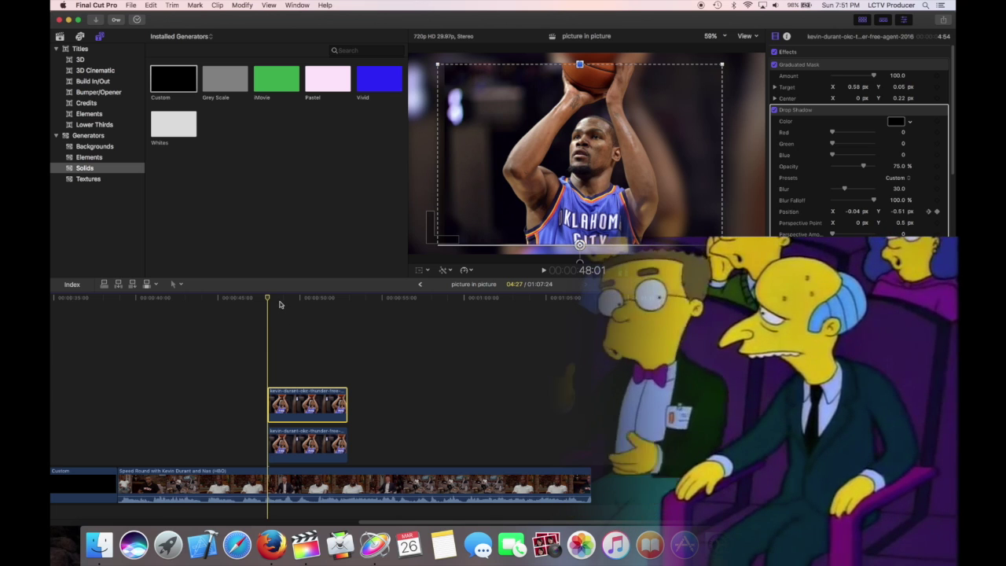
pyautogui.click(280, 298)
pyautogui.moveTo(280, 300)
pyautogui.mouseDown()
pyautogui.moveTo(290, 301)
pyautogui.moveTo(261, 310)
pyautogui.moveTo(259, 299)
pyautogui.moveTo(276, 299)
pyautogui.moveTo(279, 311)
pyautogui.mouseUp()
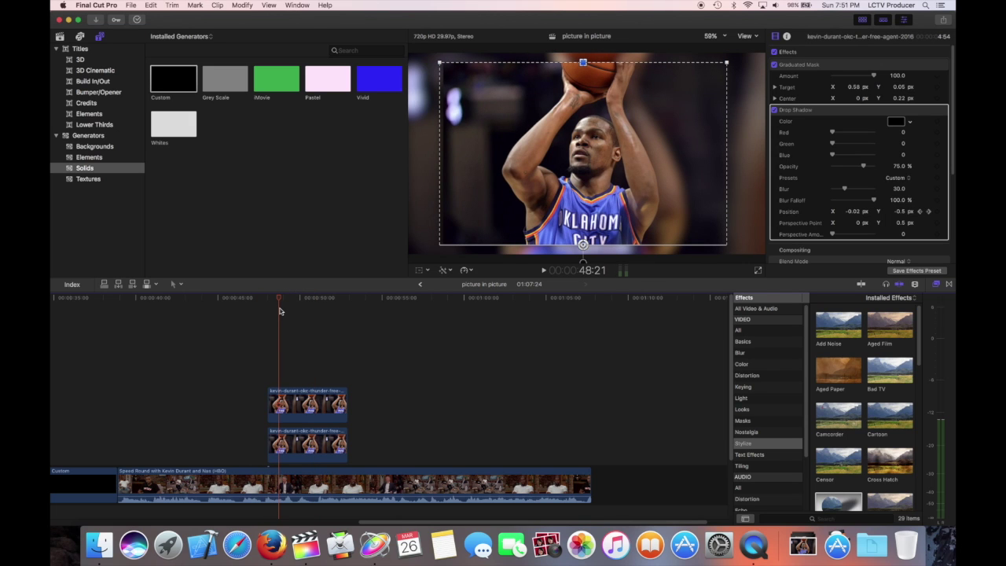